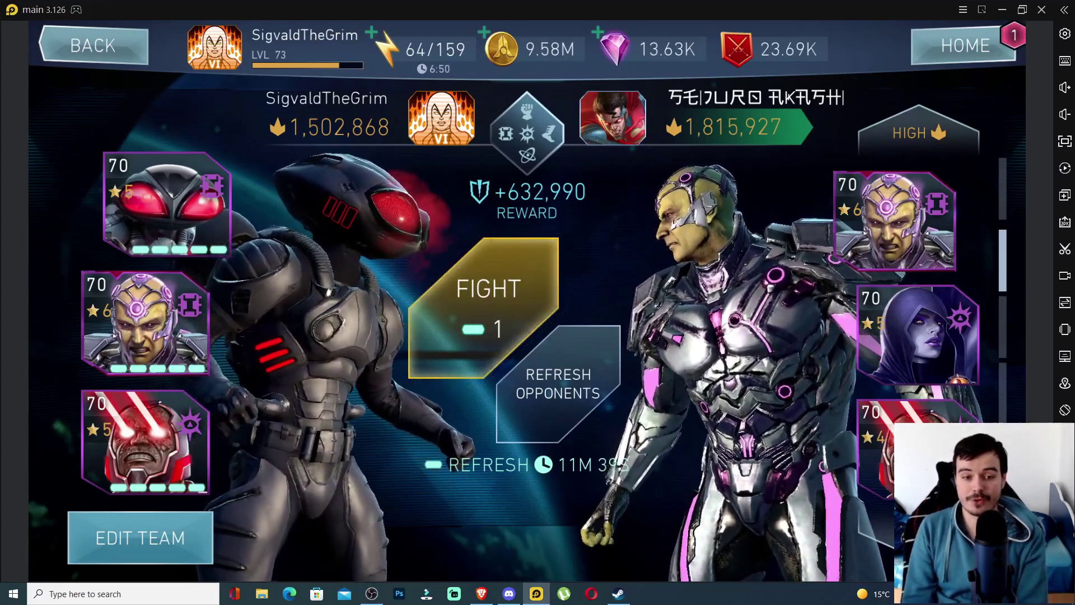
Start the selected arena fight, and view the game's sound and display settings before leaving them
left_click(532, 294)
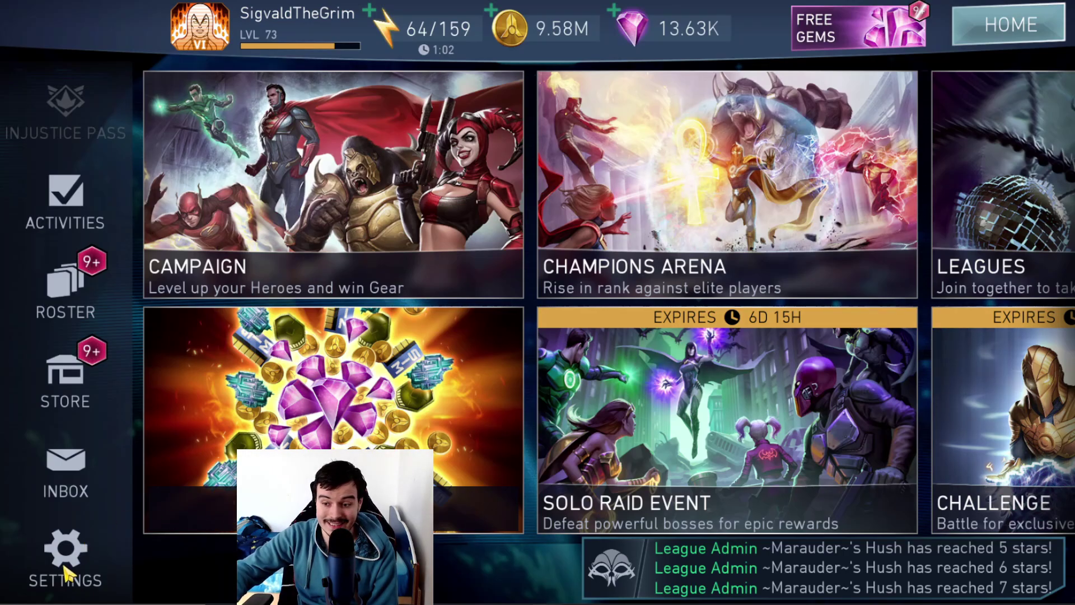
left_click(63, 527)
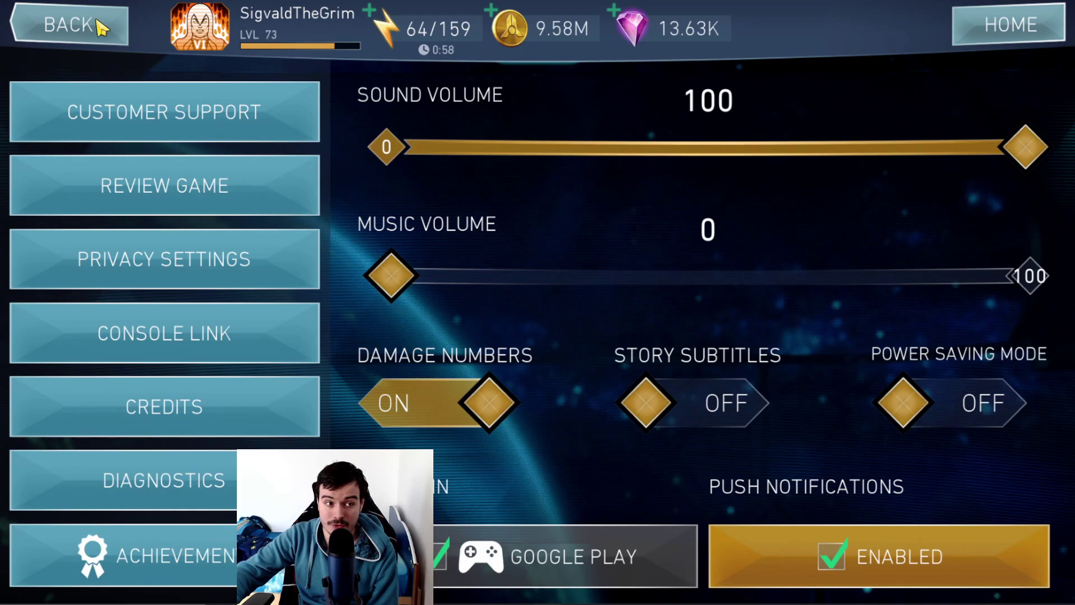
left_click(100, 27)
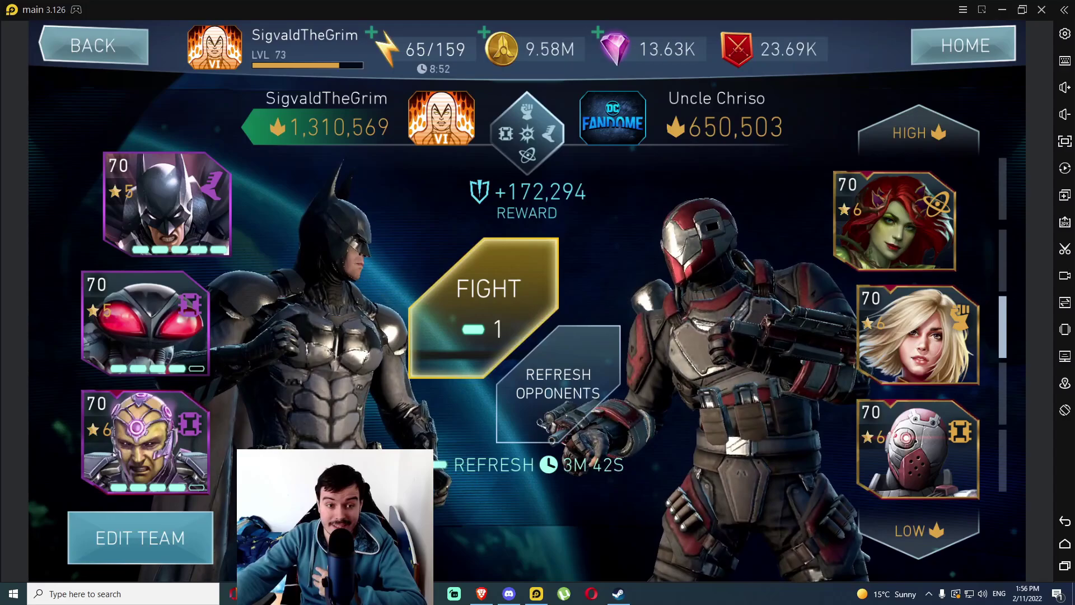
Start the arena fight with the Batman team and open the keyboard mapping editor to examine the W/A/S/D directional control
left_click(539, 292)
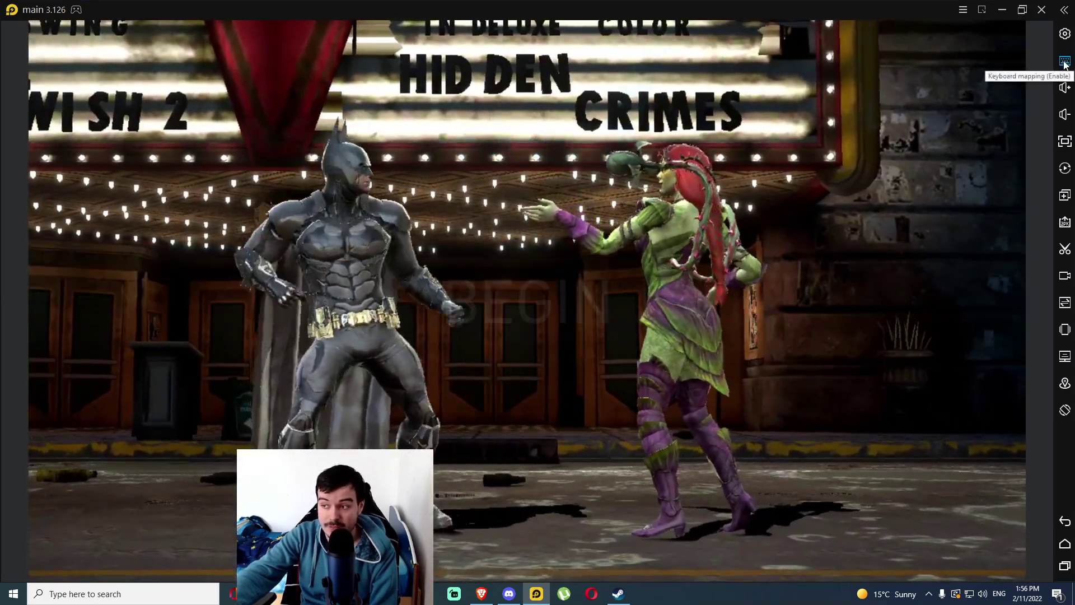
left_click(1065, 61)
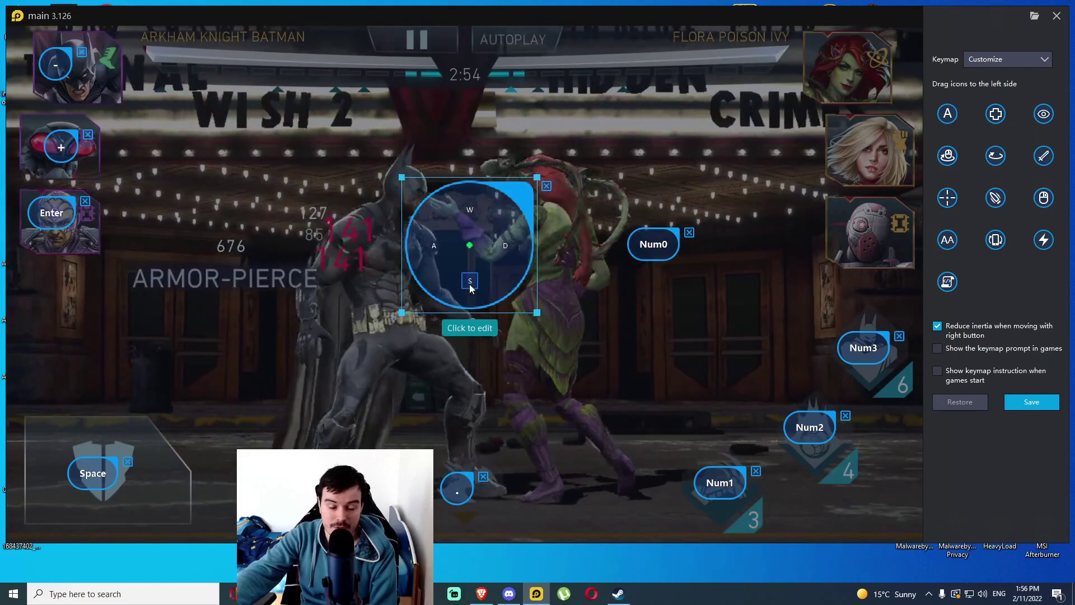
left_click(469, 213)
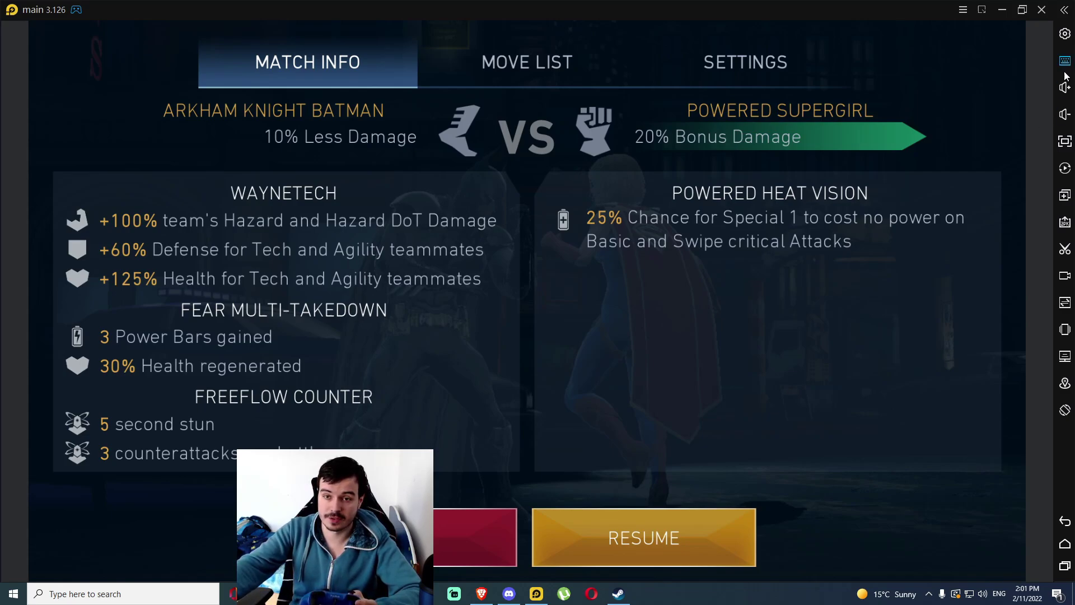
Open the Customize1 gamepad mapping, save it and return to resume the paused fight
mouse_move(1059, 68)
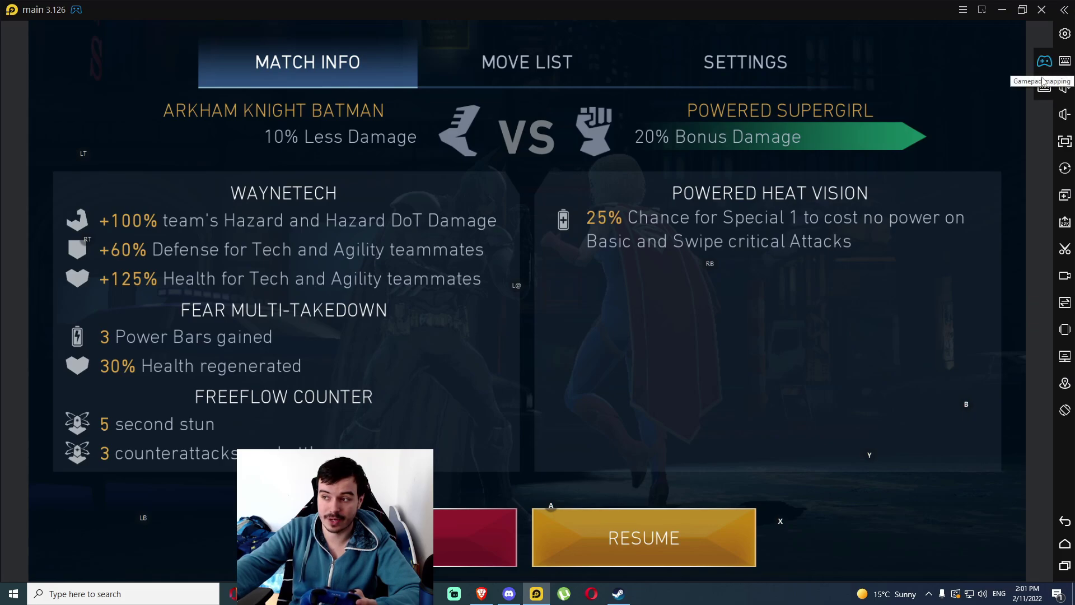
left_click(1045, 61)
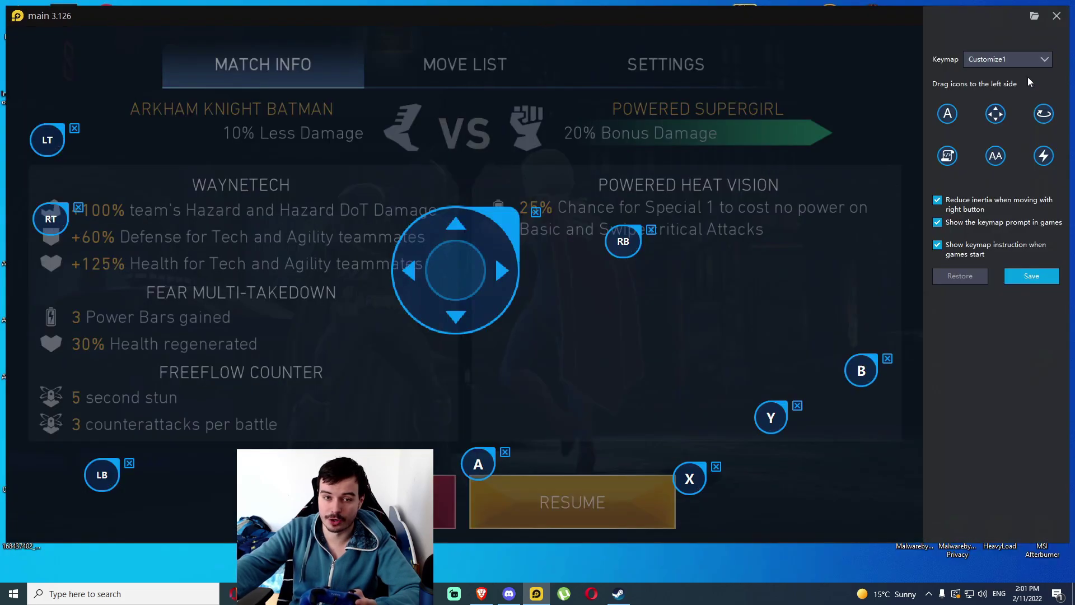
left_click(1031, 275)
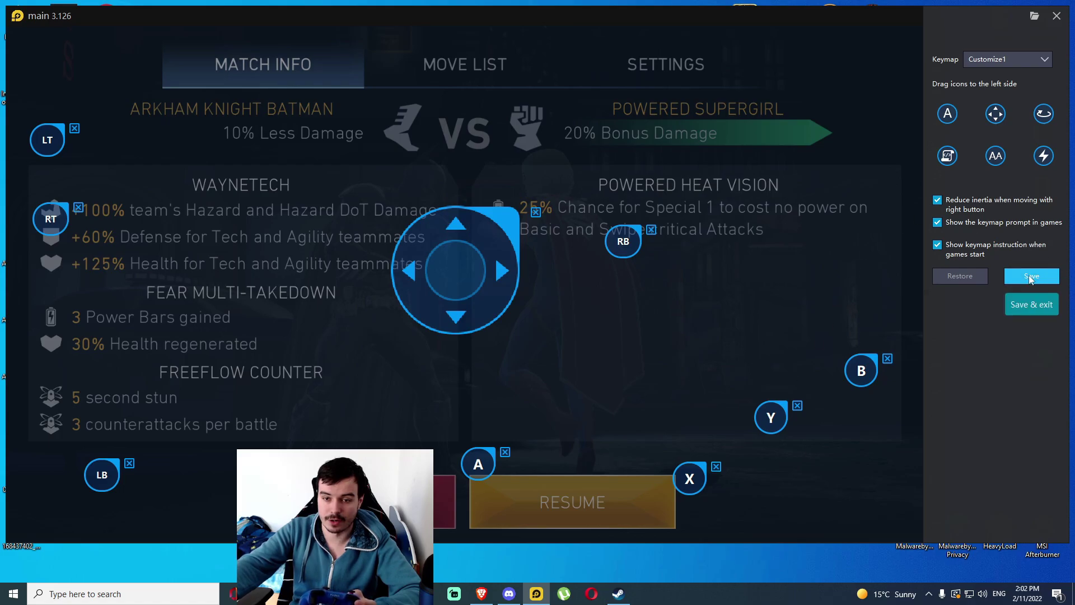
left_click(670, 522)
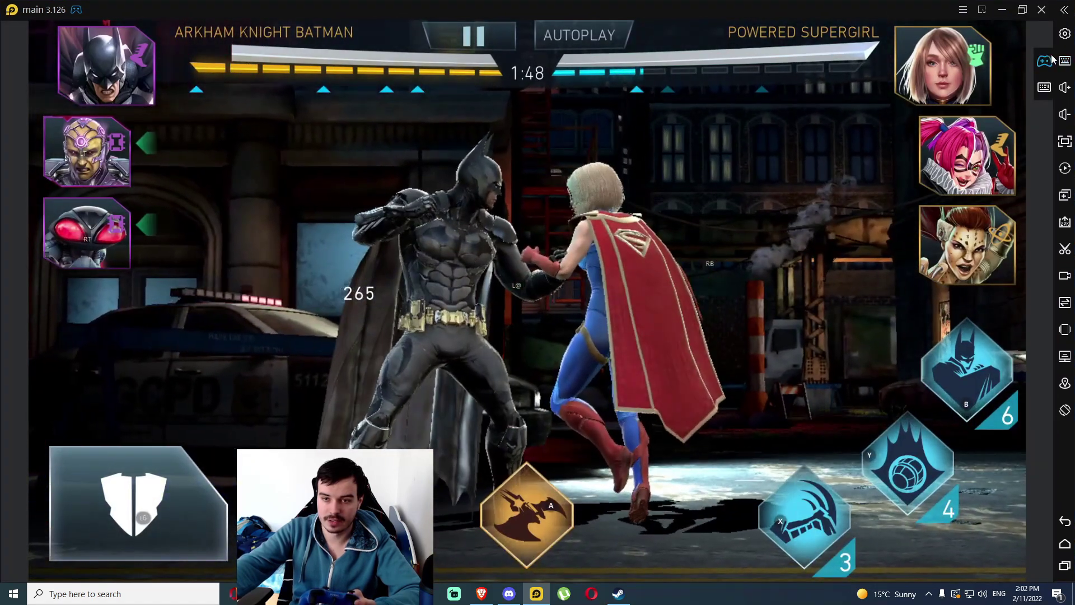
Reopen the gamepad mapping during the fight to review its button placement, and save it
left_click(1048, 59)
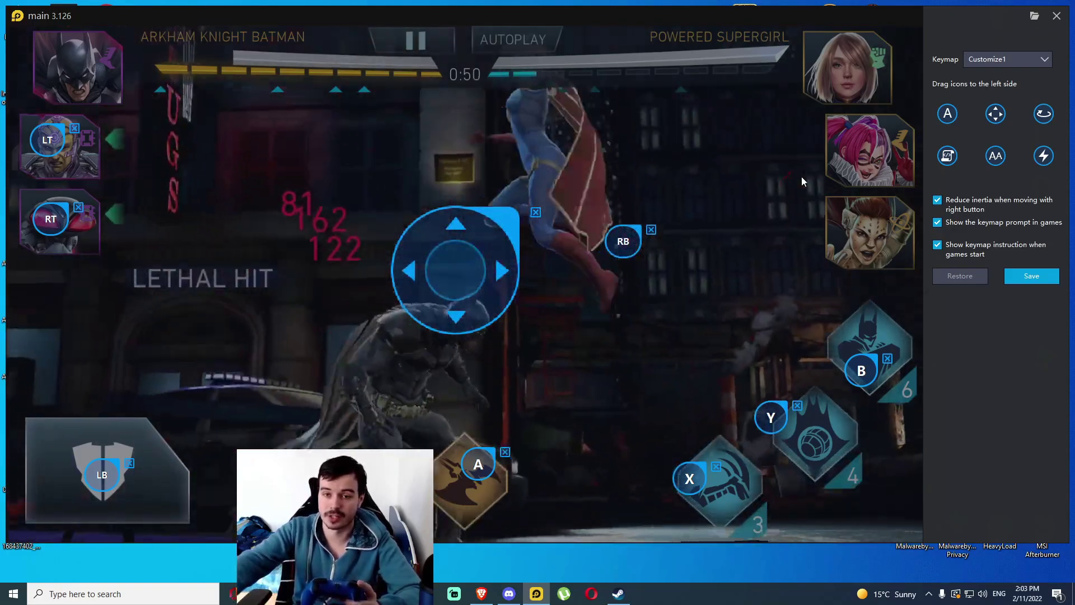
left_click(1031, 277)
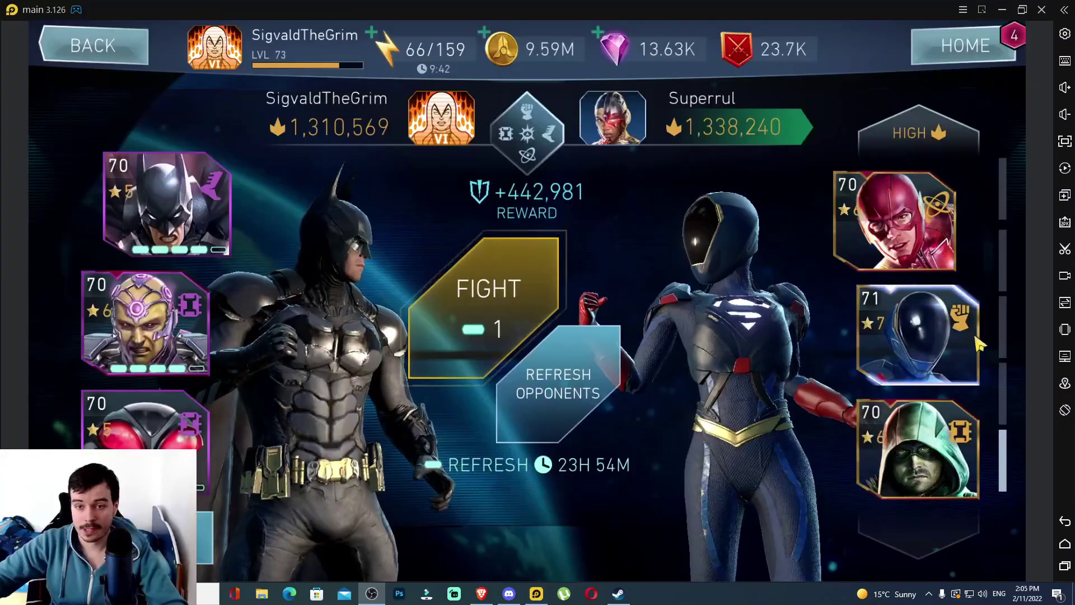
Examine the CPU core and RAM options in the emulator's advanced settings
left_click(1064, 35)
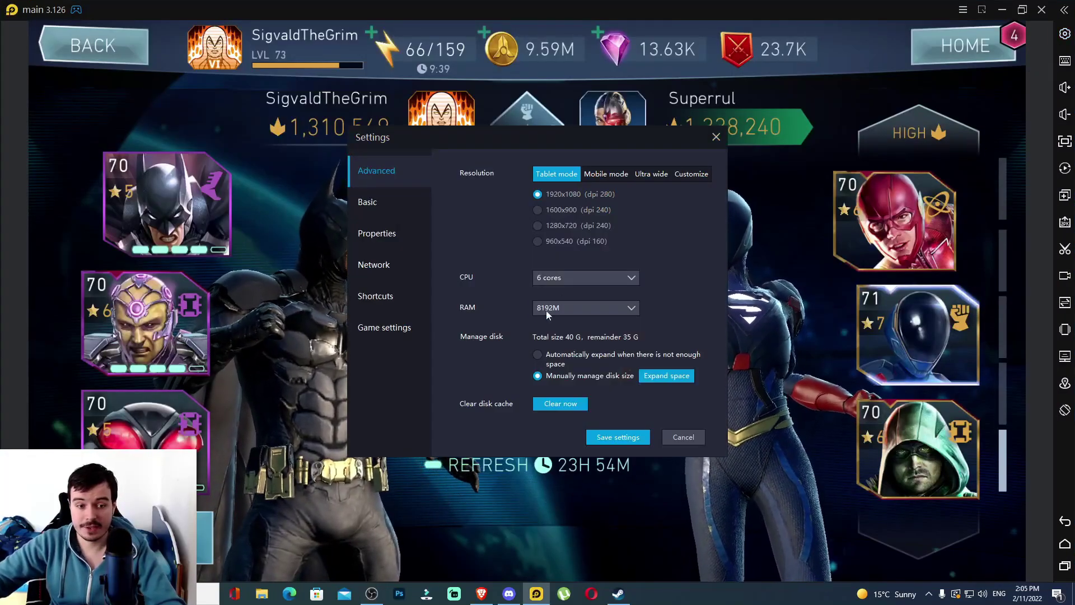
left_click(580, 283)
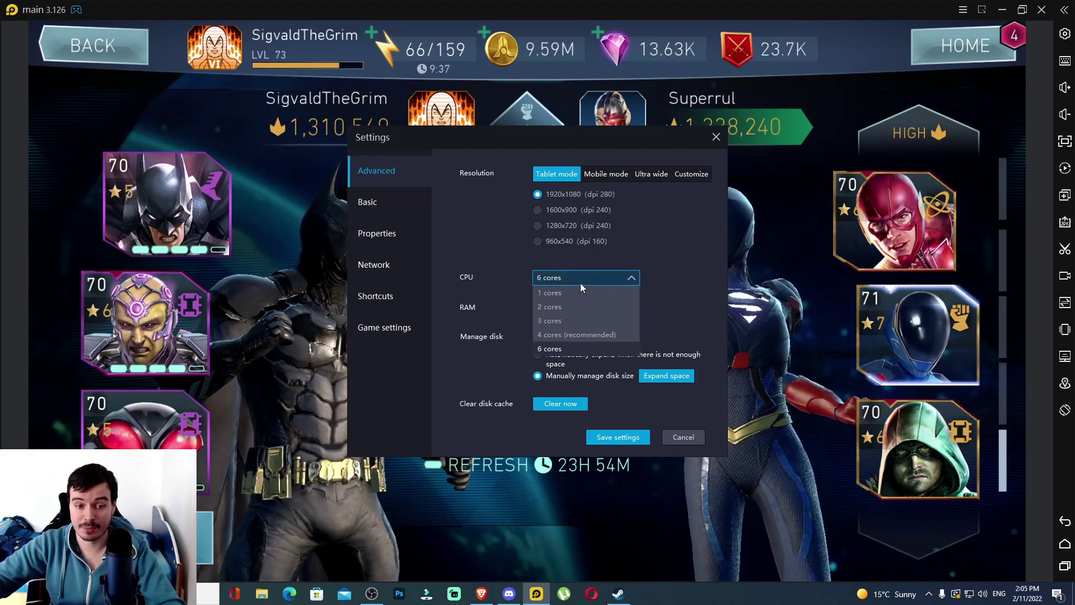
left_click(580, 283)
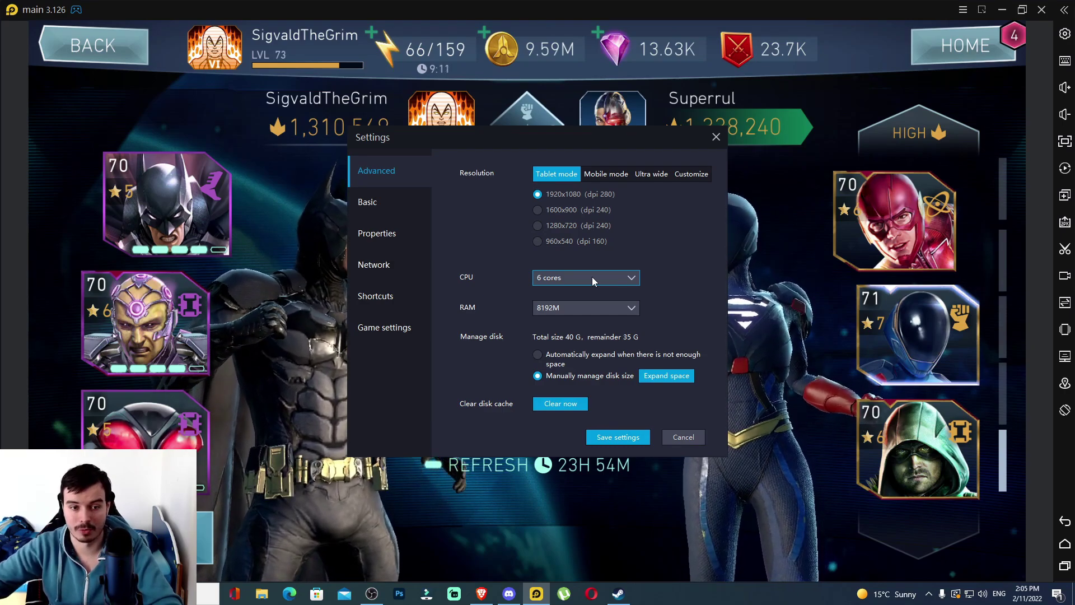
left_click(593, 276)
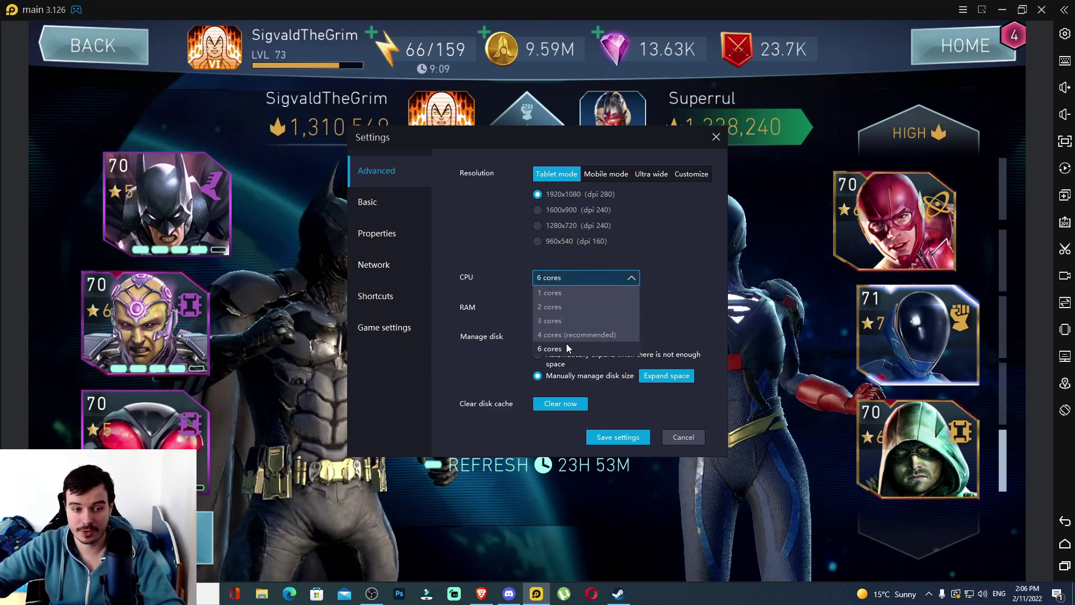
left_click(579, 278)
left_click(587, 280)
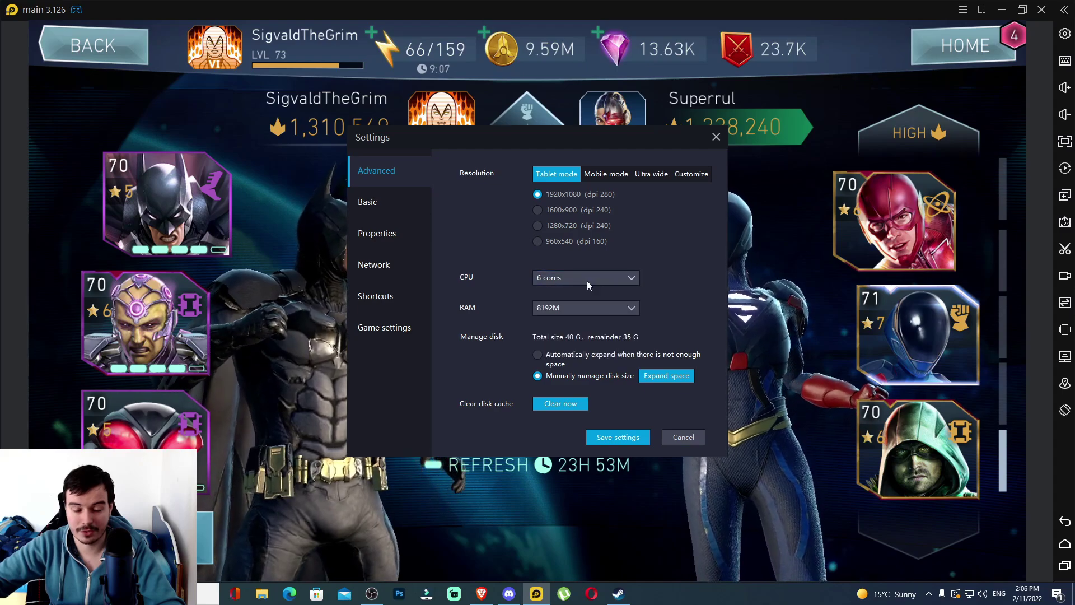
left_click(600, 312)
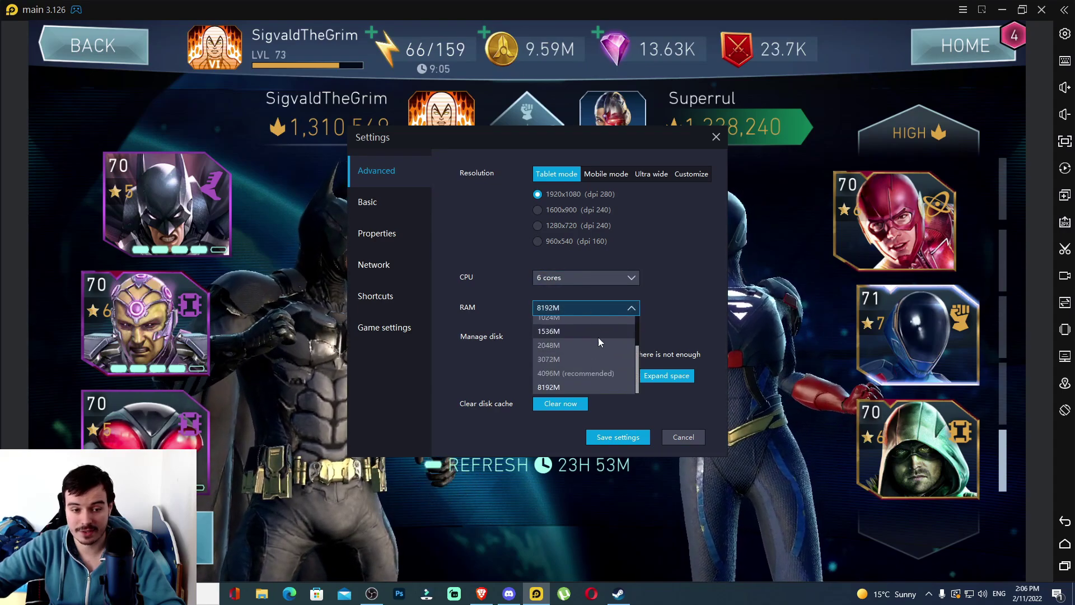
left_click(595, 307)
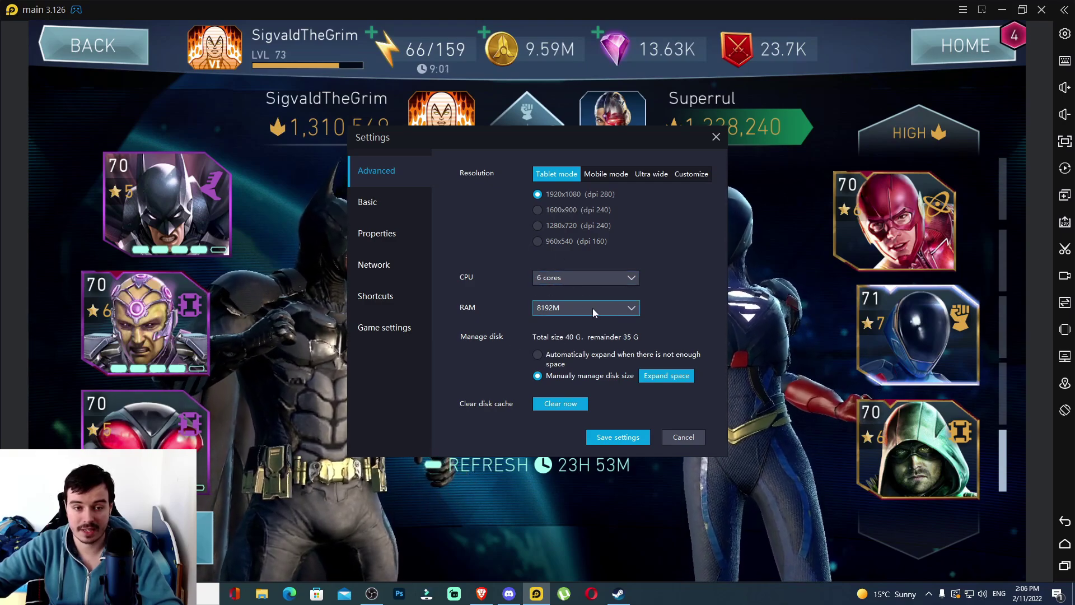
left_click(566, 280)
left_click(566, 281)
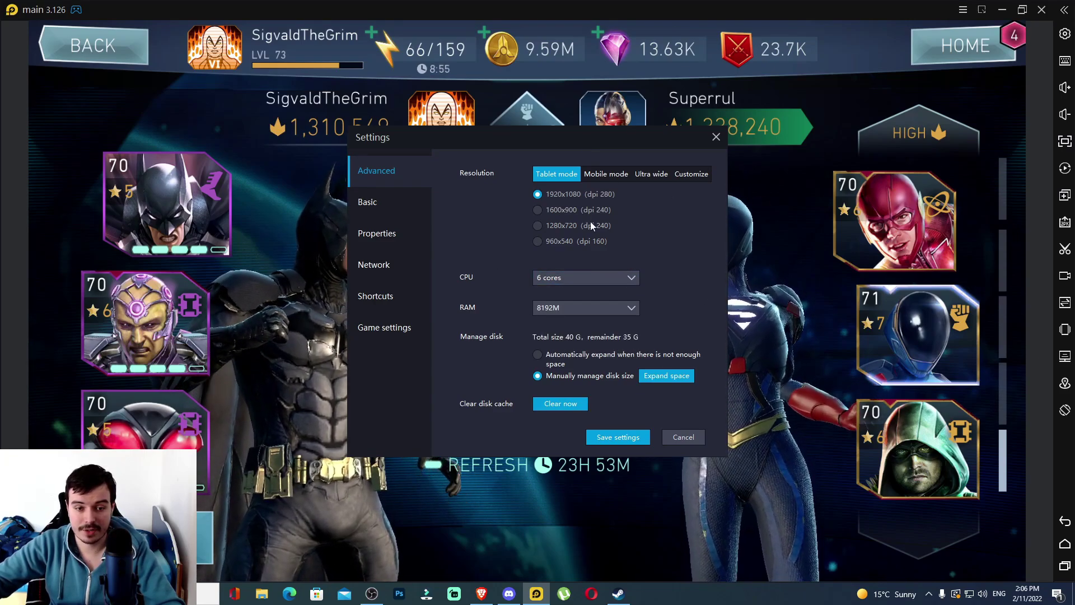
Choose the 120 FPS high frame rate model in the emulator's device properties
left_click(399, 205)
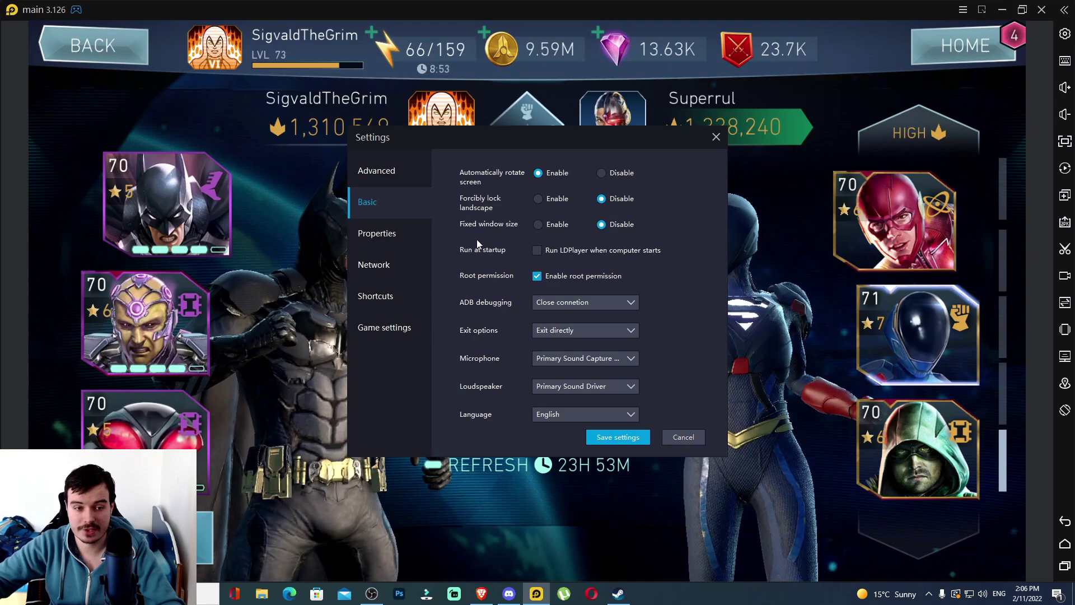
left_click(382, 246)
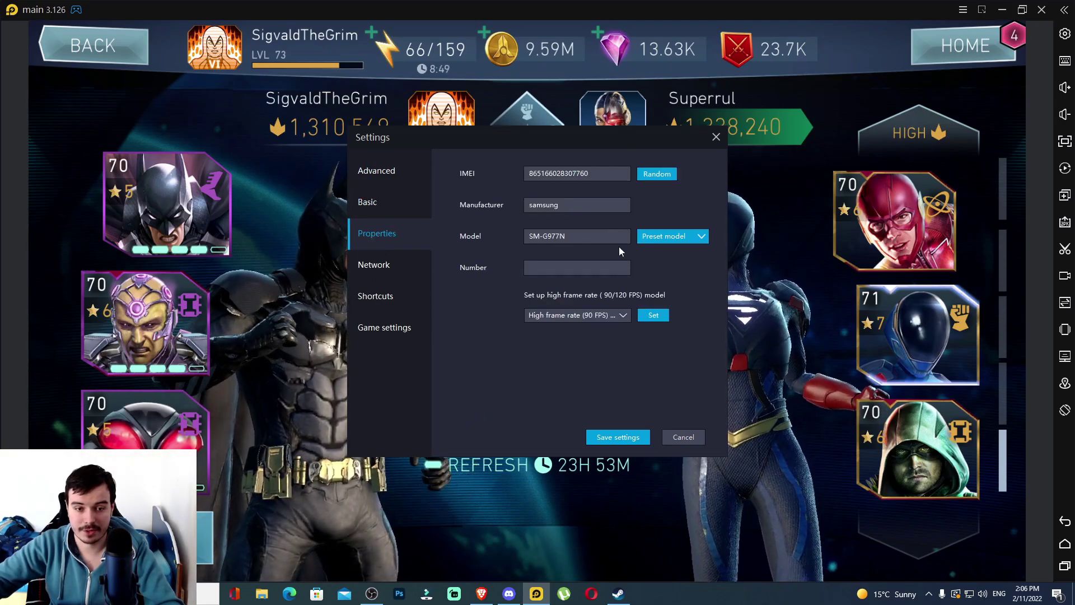
left_click(620, 316)
left_click(589, 345)
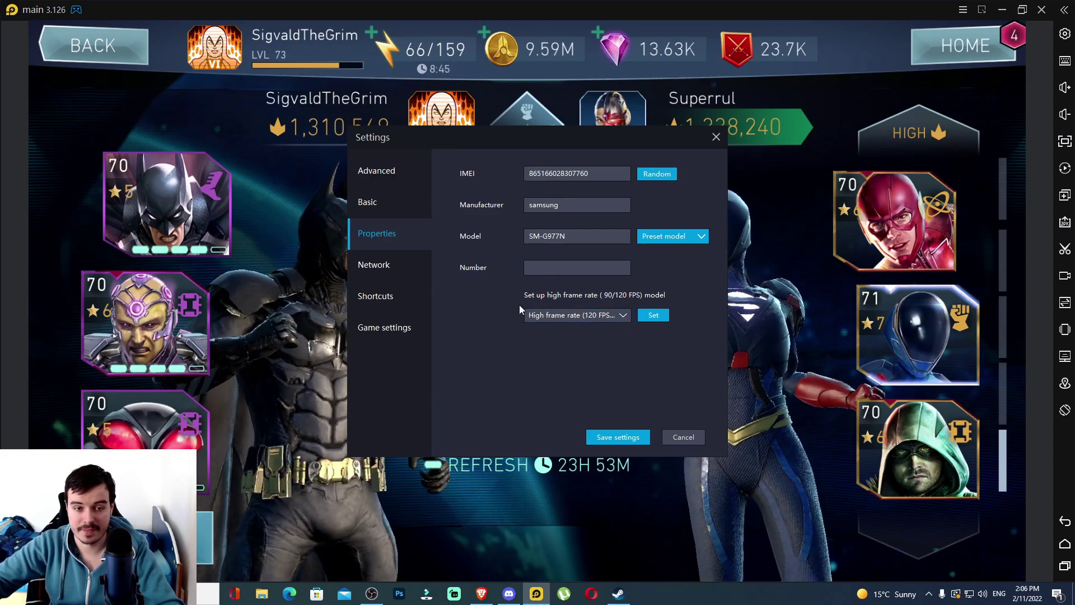
left_click(575, 173)
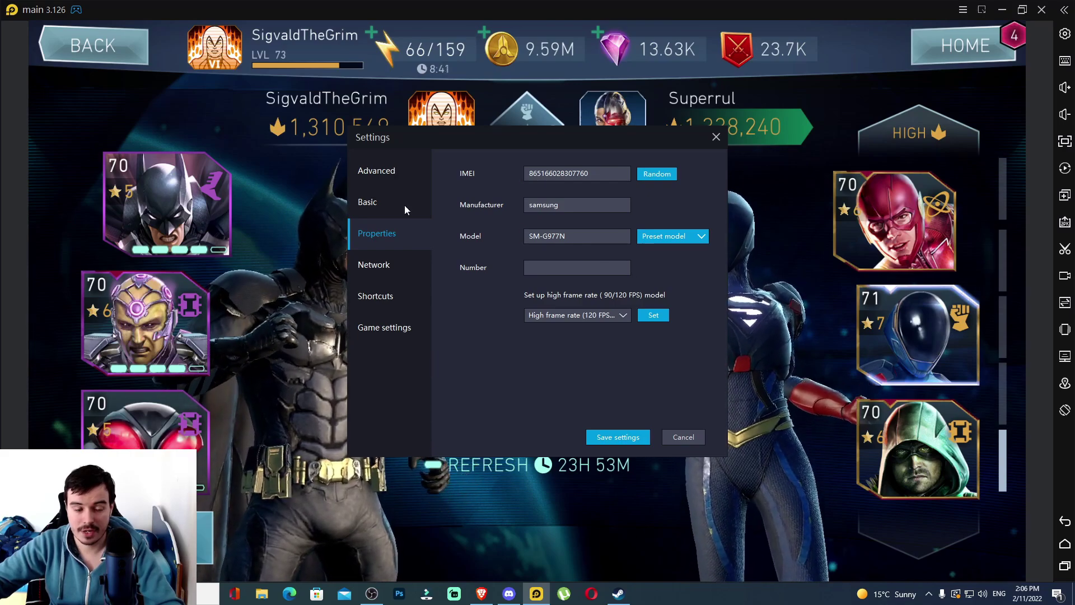
Set the emulator's game frame rate to 120 FPS and agree to enable high frame rate
left_click(371, 262)
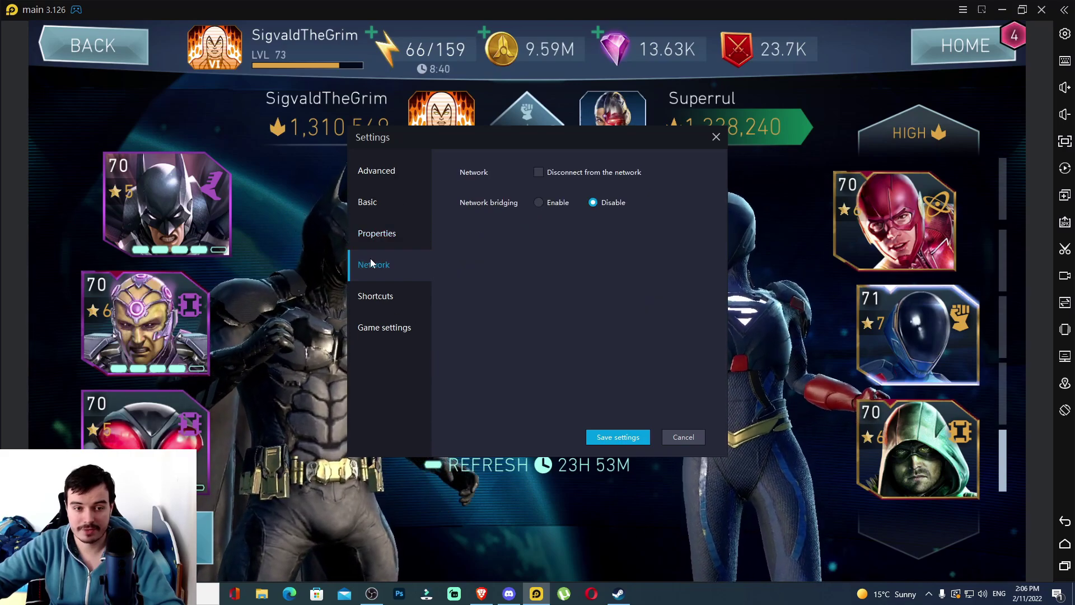
left_click(376, 296)
left_click(365, 323)
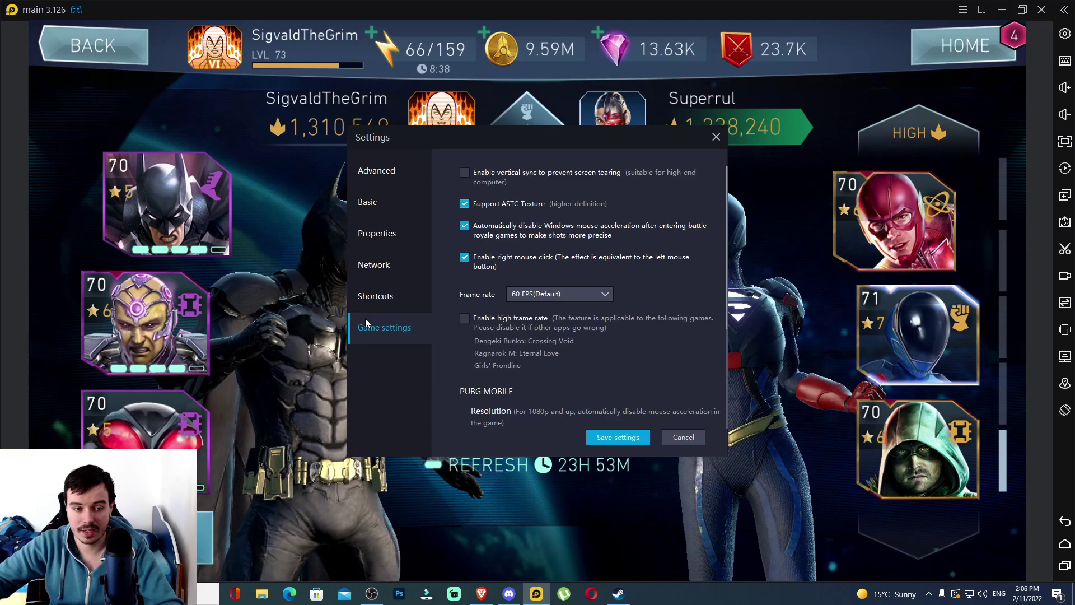
left_click(565, 293)
left_click(536, 336)
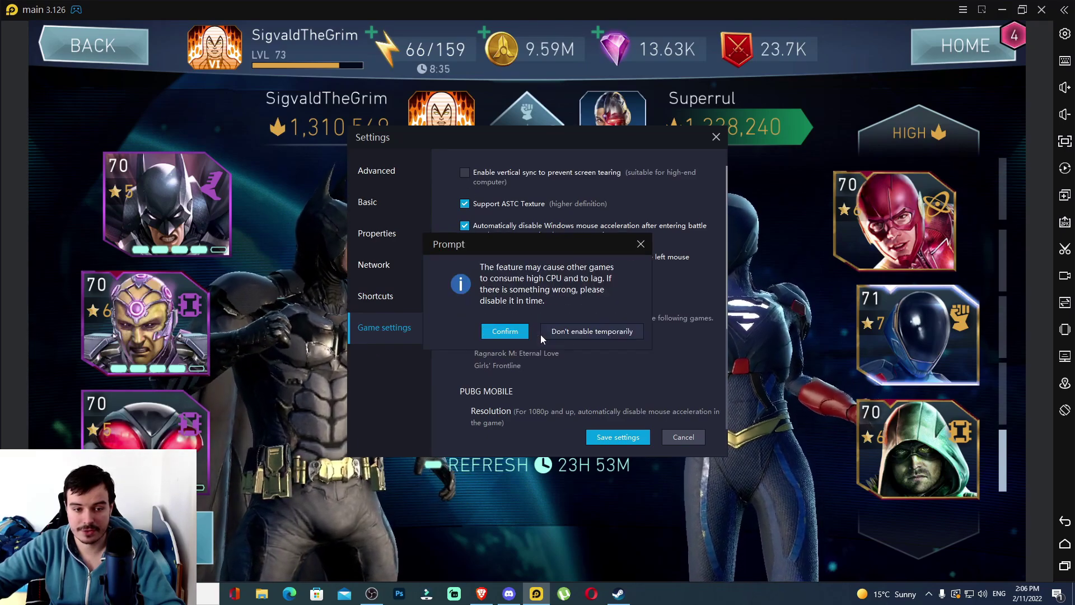
left_click(520, 335)
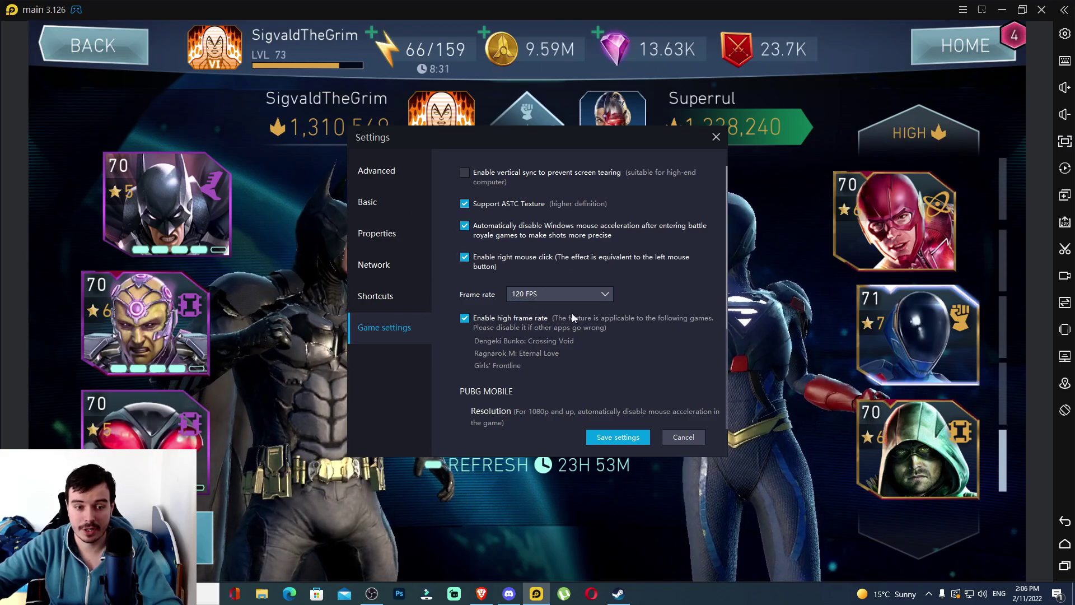
Save the emulator settings and restart LDPlayer to apply them
left_click(620, 437)
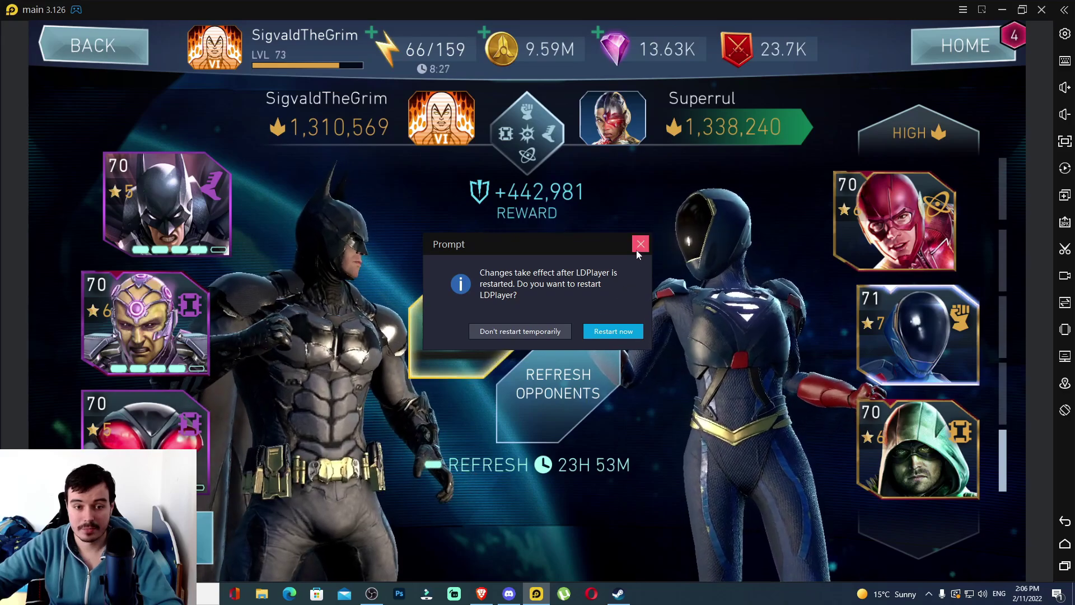
left_click(614, 331)
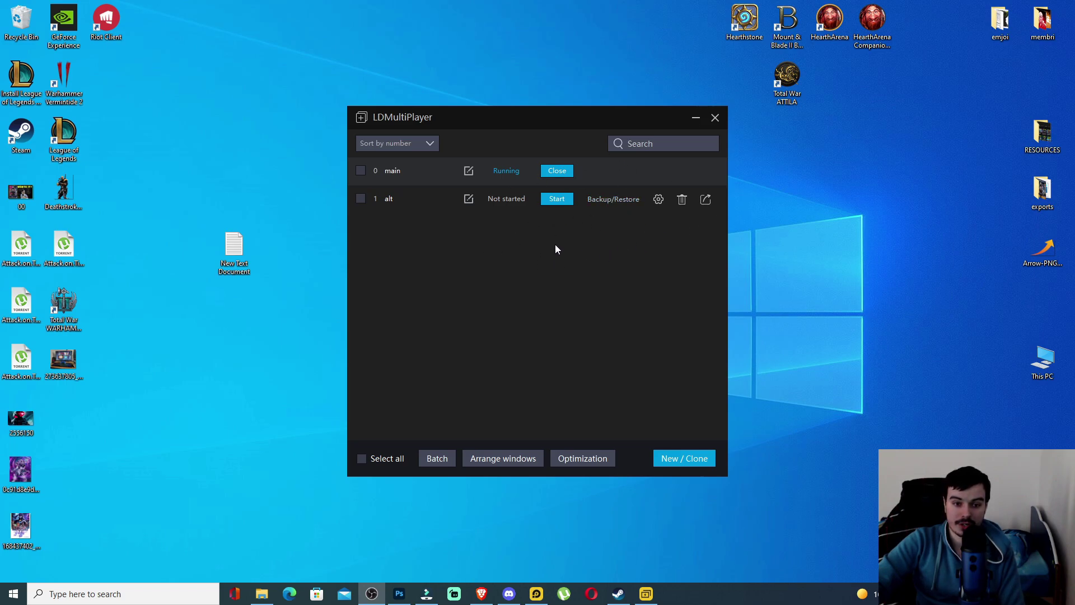
Create a new LDPlayer instance in LDMultiPlayer without small disk mode
left_click(679, 458)
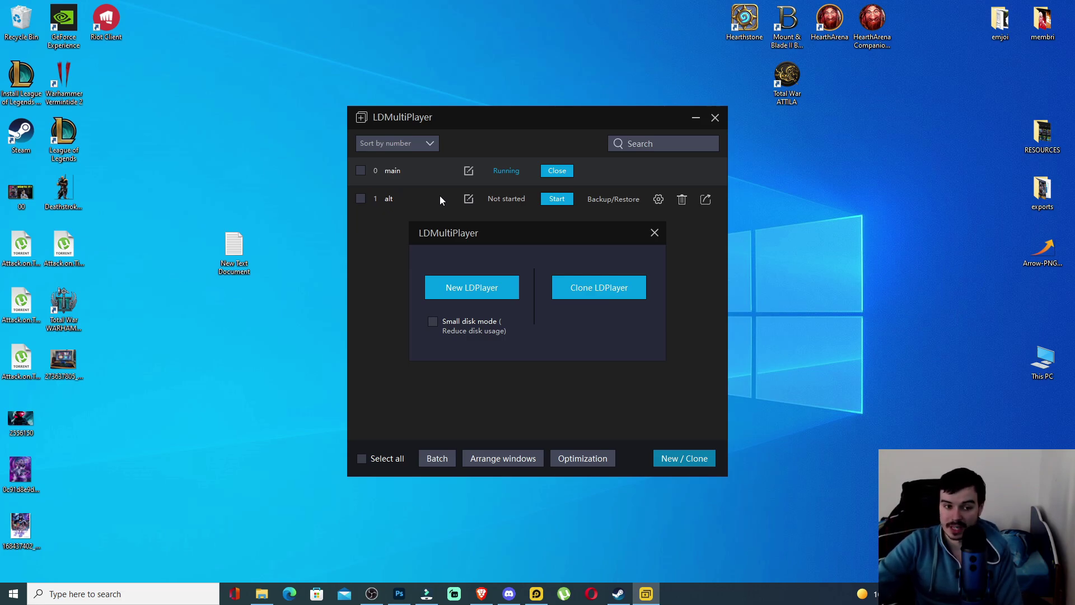
left_click(473, 289)
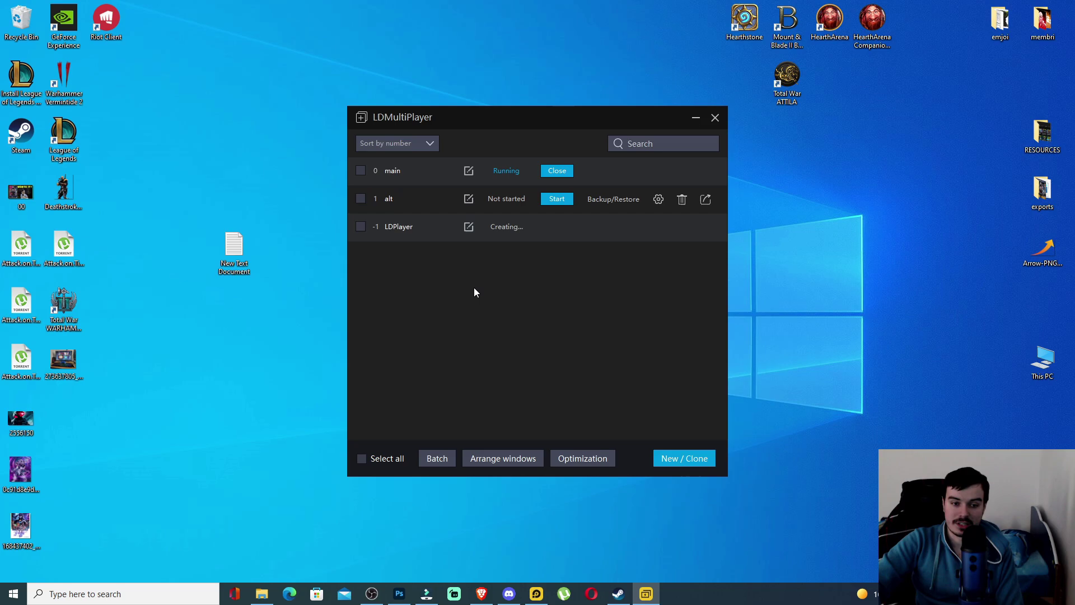